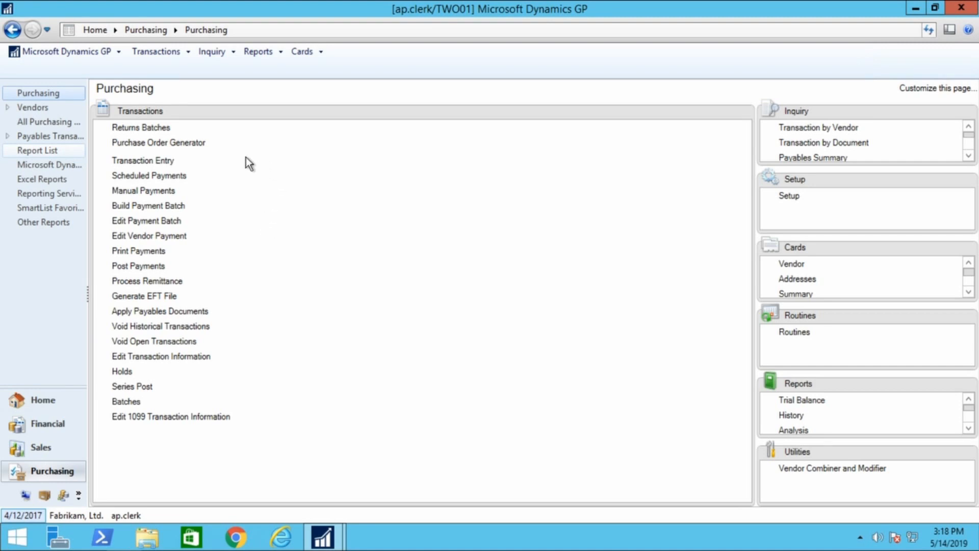
- Start a new payables transaction and assign it to a newly created and saved batch named AP
{"action": "left_click", "coordinate": [149, 161]}
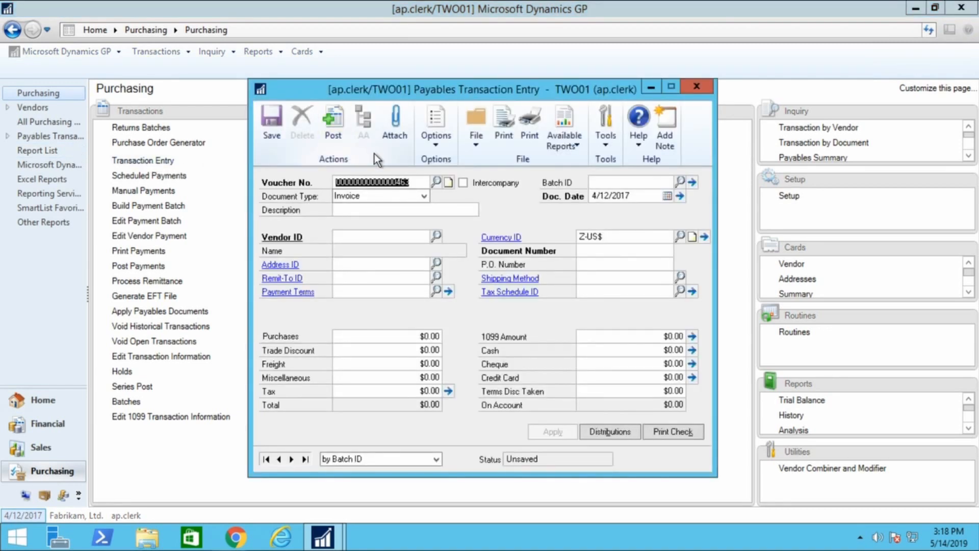
{"action": "key", "text": "Tab"}
{"action": "key", "text": "Tab"}
{"action": "key", "text": "Tab"}
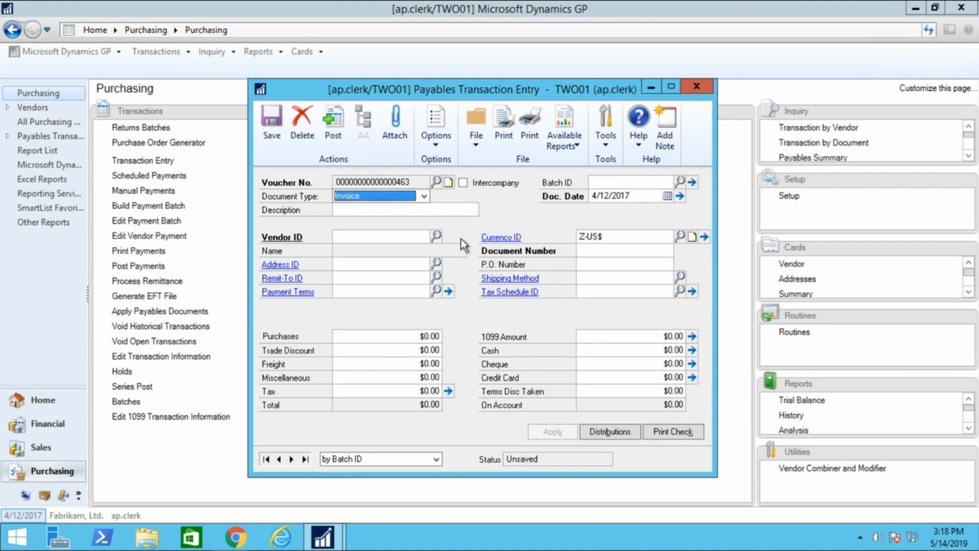
{"action": "key", "text": "Tab"}
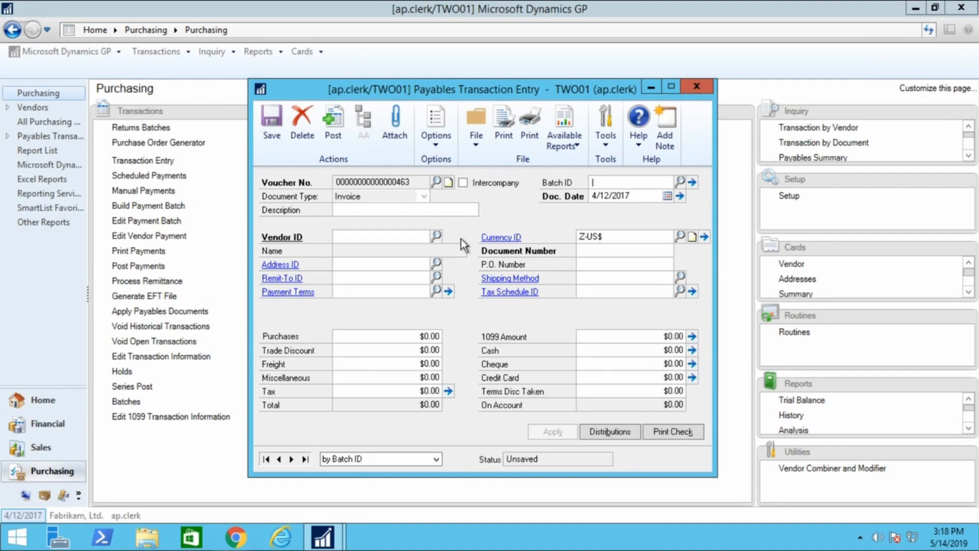
{"action": "type", "text": "AP"}
{"action": "key", "text": "Tab"}
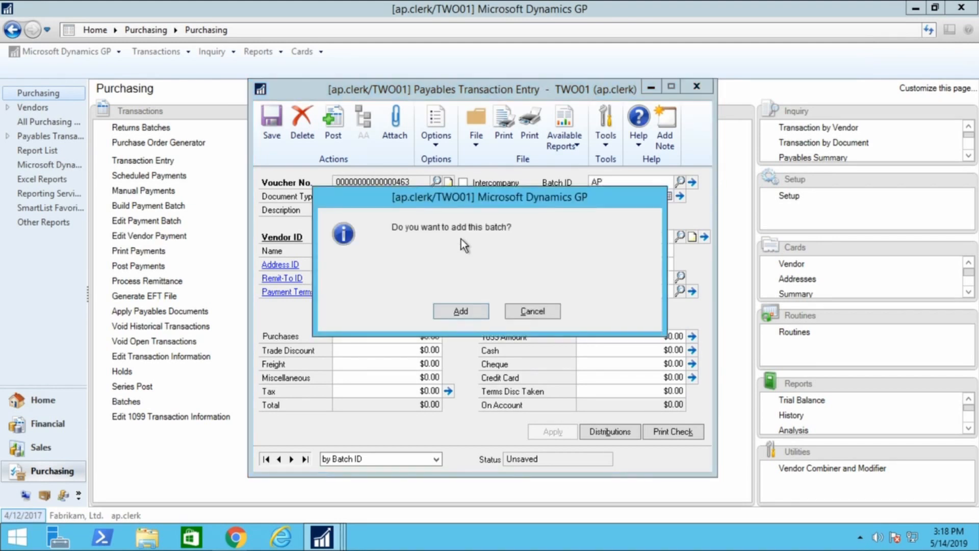
{"action": "key", "text": "Return"}
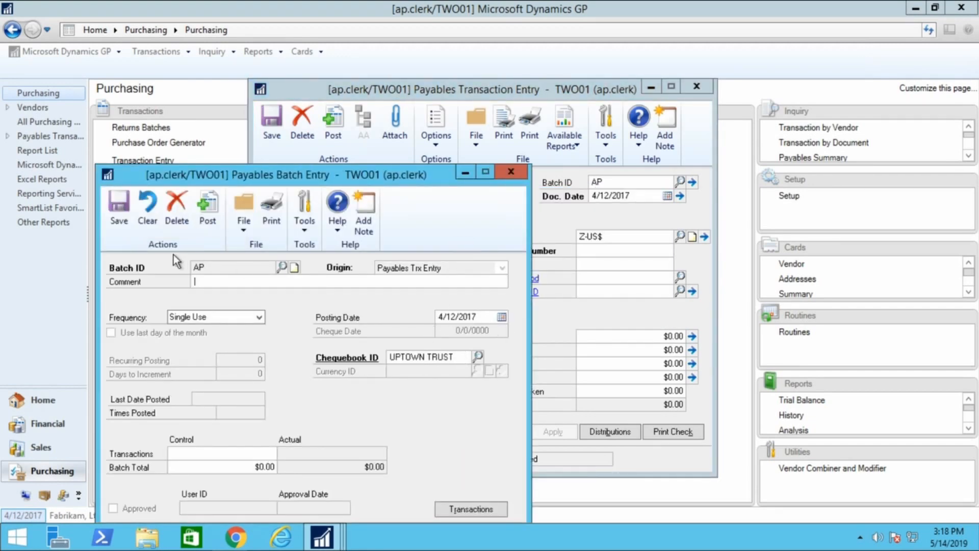
{"action": "left_click", "coordinate": [119, 214]}
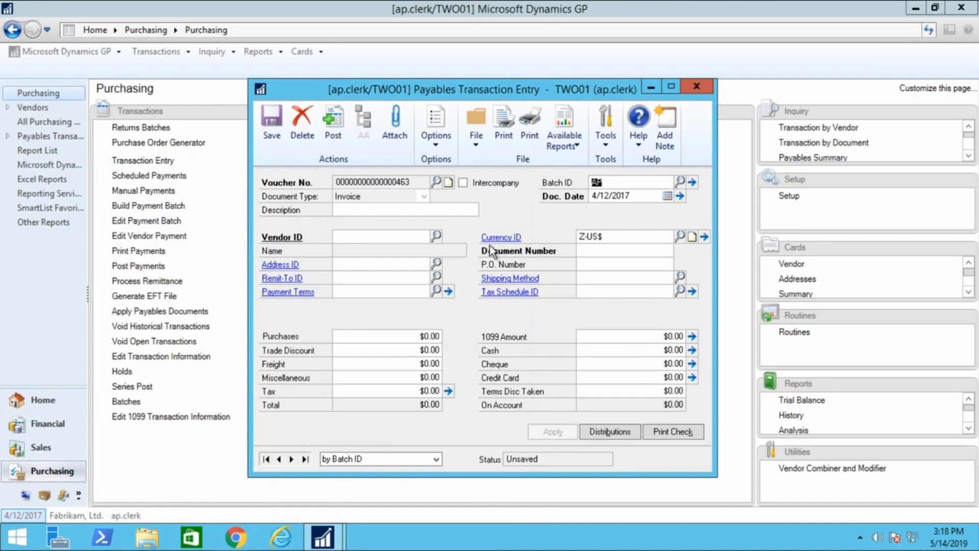
- Set the invoice's vendor to ACETRAVE0001, keeping the proposed document date
{"action": "key", "text": "Tab"}
{"action": "key", "text": "Tab"}
{"action": "type", "text": "ACE"}
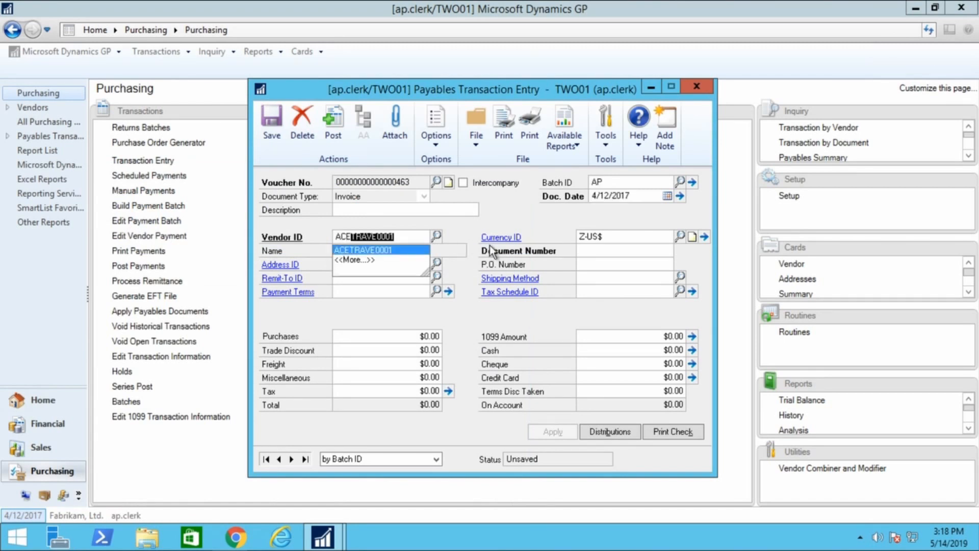
{"action": "key", "text": "Tab"}
{"action": "key", "text": "Tab"}
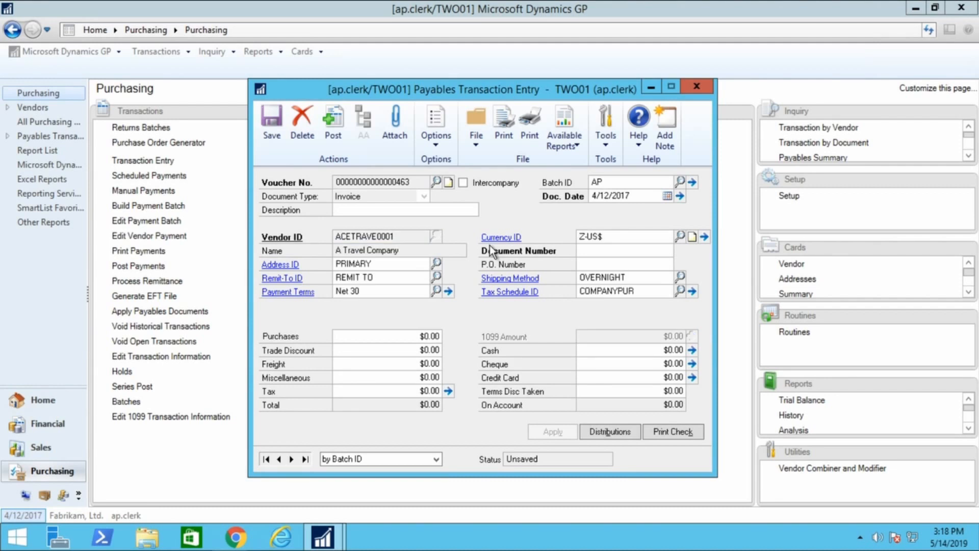
- Enter INV12345 as the invoice's document number and set the purchases amount to $1,000.00
{"action": "type", "text": "INV12345"}
{"action": "key", "text": "Tab"}
{"action": "key", "text": "Tab"}
{"action": "key", "text": "Tab"}
{"action": "key", "text": "Tab"}
{"action": "type", "text": "1000"}
{"action": "key", "text": "Tab"}
{"action": "key", "text": "Tab"}
{"action": "key", "text": "Tab"}
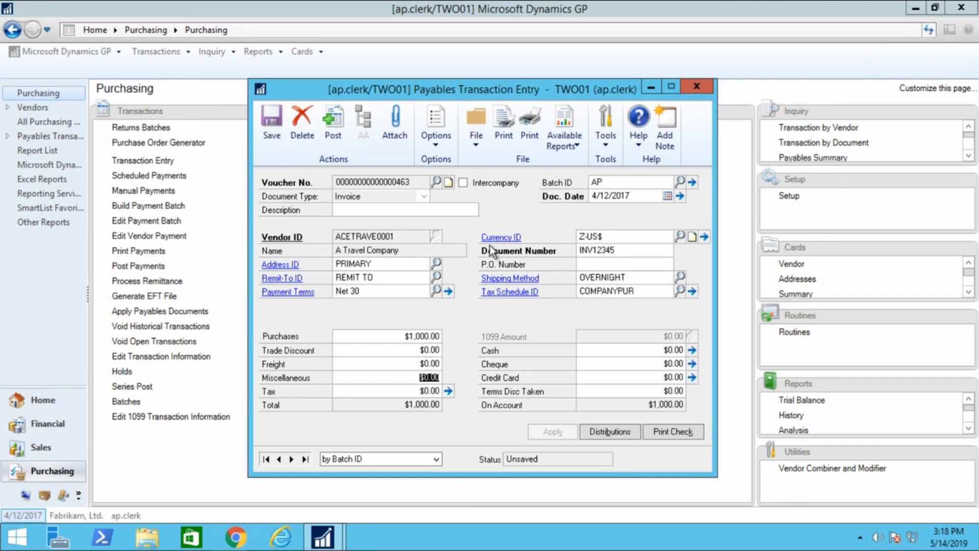
- Pay the full $1,000.00 by cheque from the UPTOWN TRUST chequebook and review the invoice's account distributions
{"action": "key", "text": "Tab"}
{"action": "key", "text": "Tab"}
{"action": "key", "text": "Tab"}
{"action": "type", "text": "1"}
{"action": "key", "text": "Tab"}
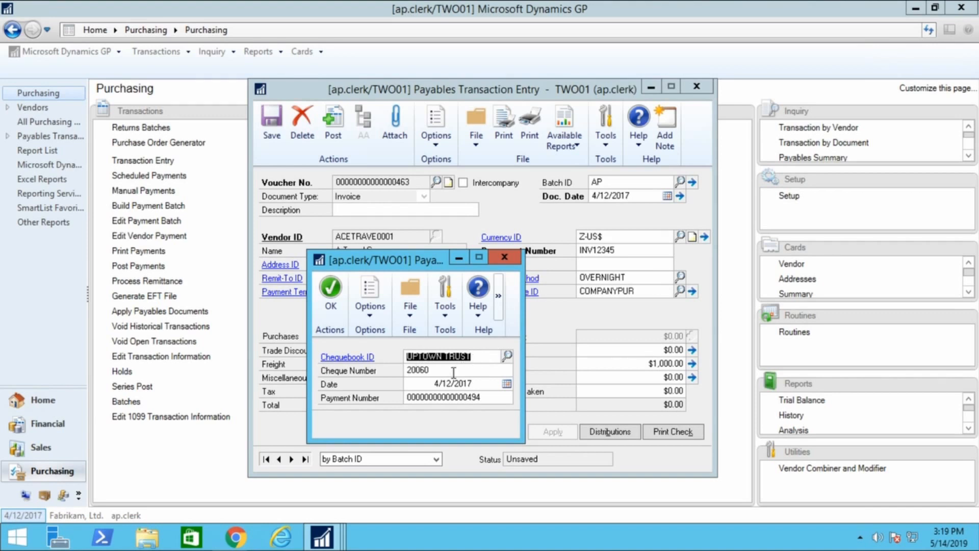
{"action": "key", "text": "Tab"}
{"action": "key", "text": "Tab"}
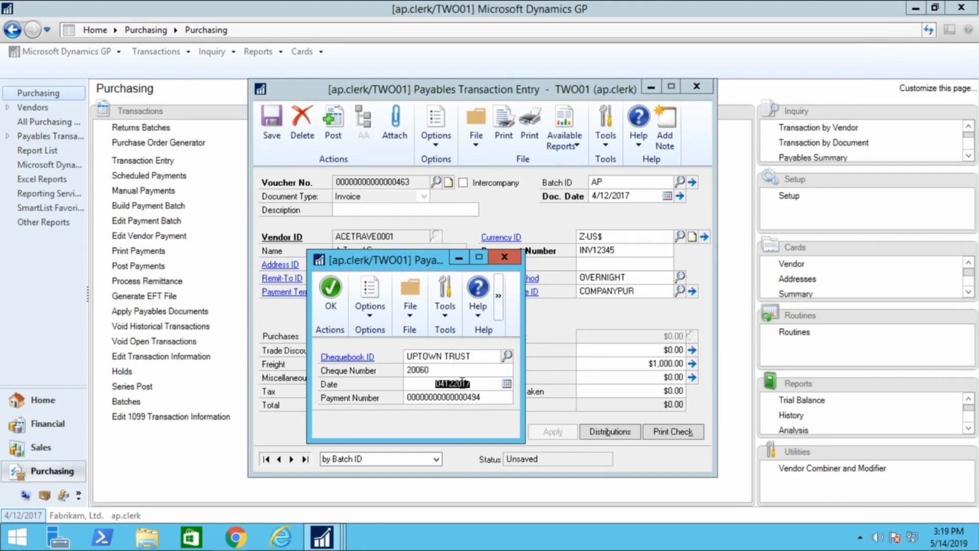
{"action": "key", "text": "Tab"}
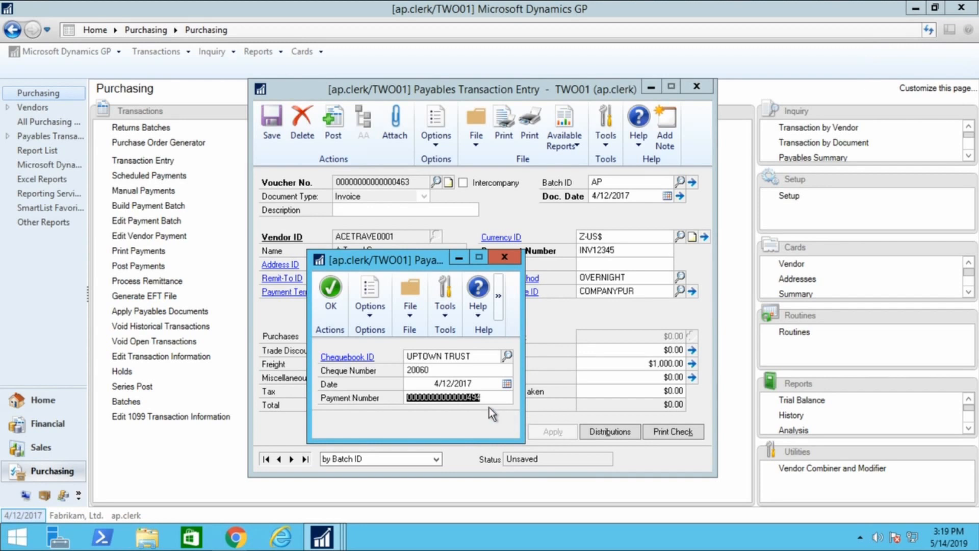
{"action": "left_click", "coordinate": [331, 299]}
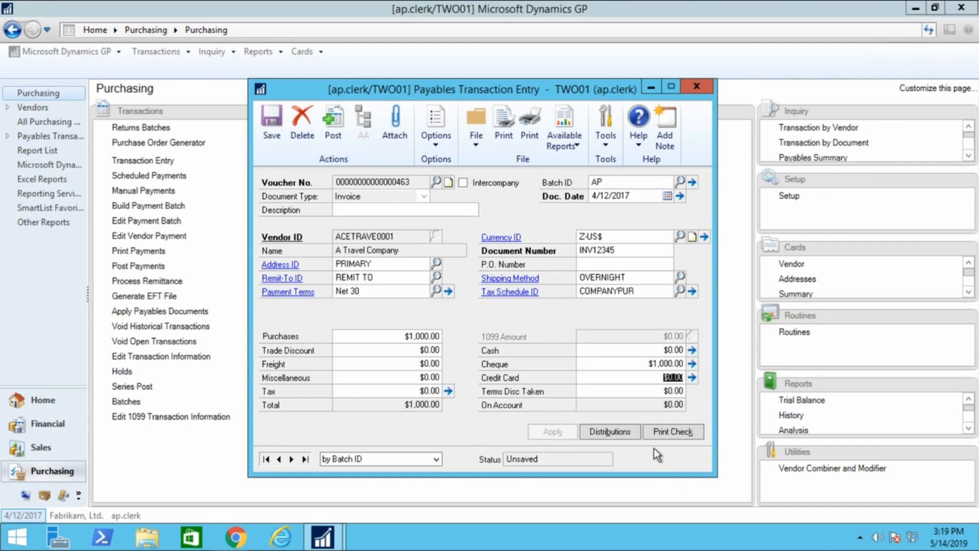
{"action": "left_click", "coordinate": [617, 430]}
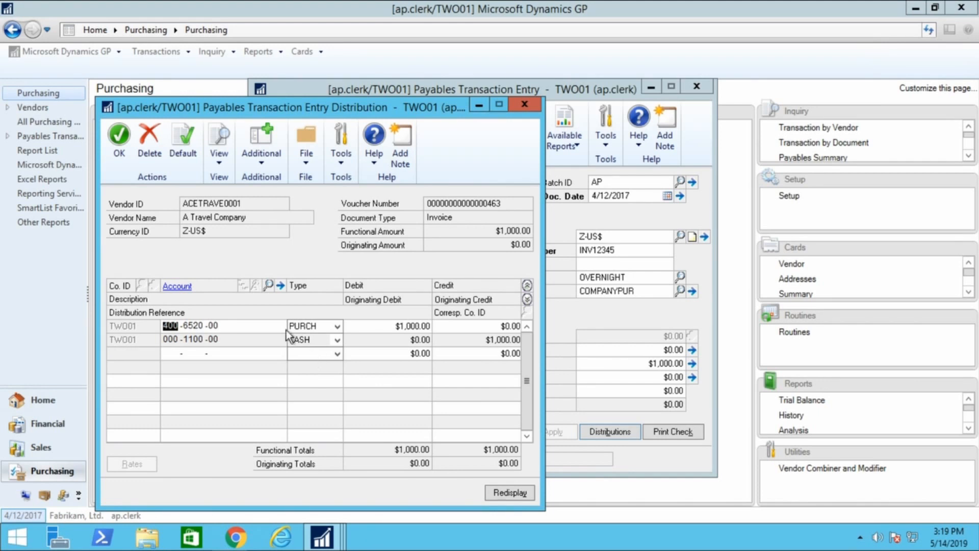
{"action": "left_click", "coordinate": [116, 145]}
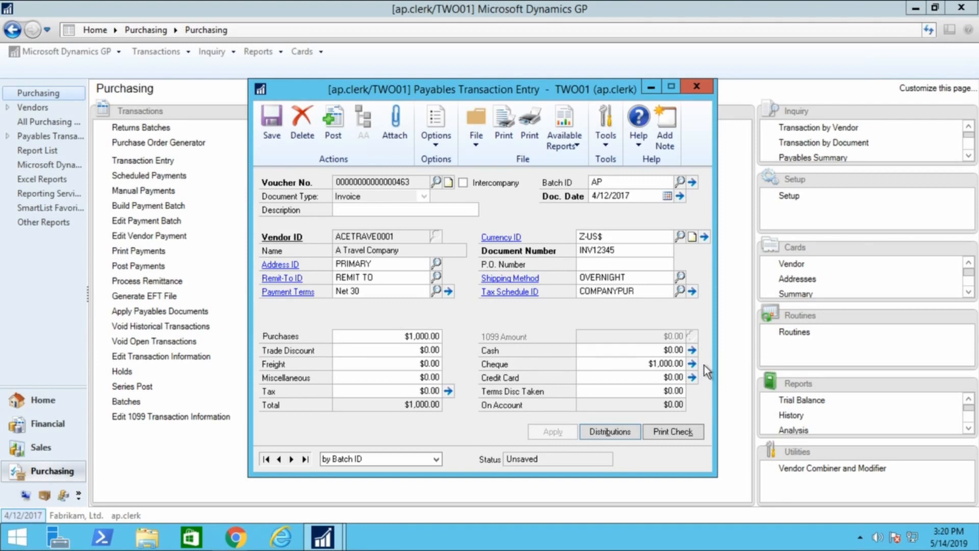
- Print the transaction's cheque to the screen in Stub on Top format, view it enlarged and close the output
{"action": "left_click", "coordinate": [676, 432]}
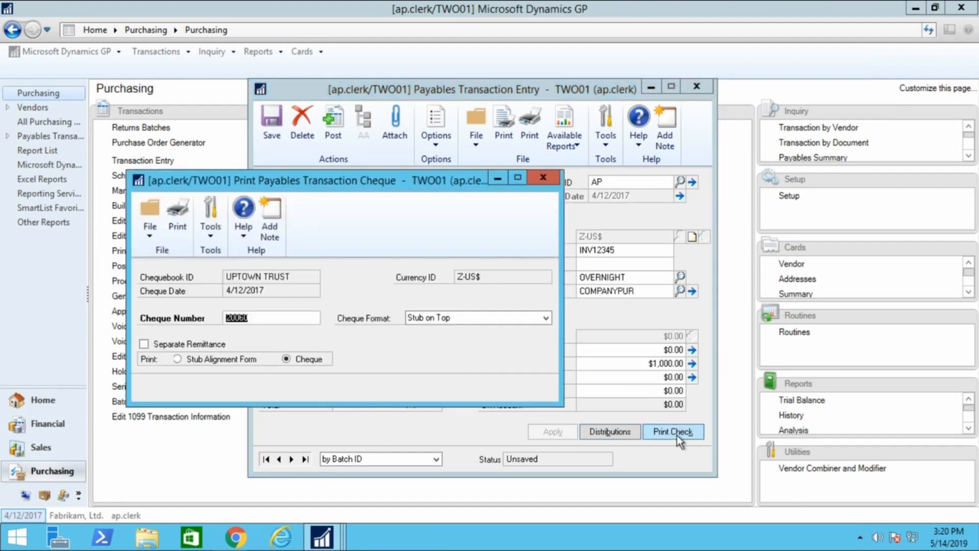
{"action": "left_click_drag", "start_coordinate": [351, 182], "coordinate": [479, 164]}
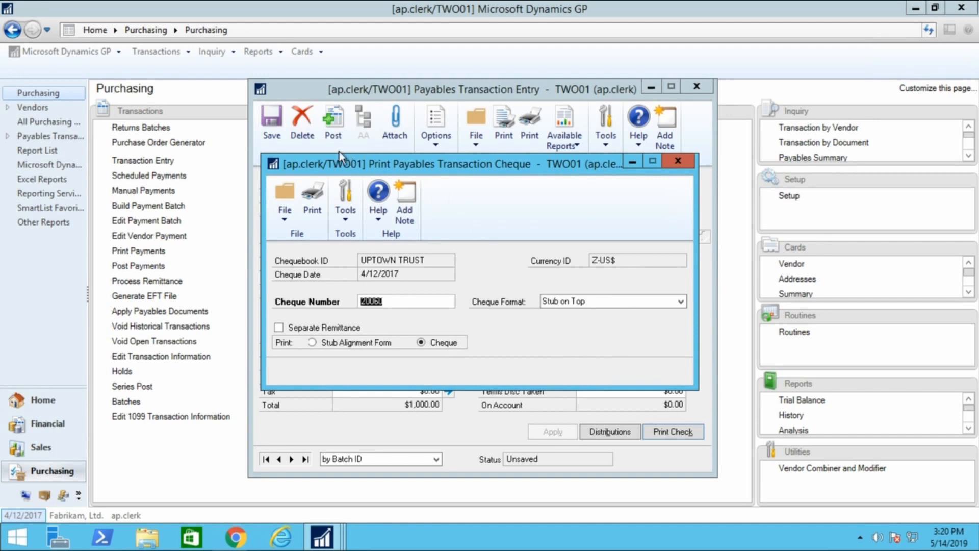
{"action": "left_click", "coordinate": [311, 204]}
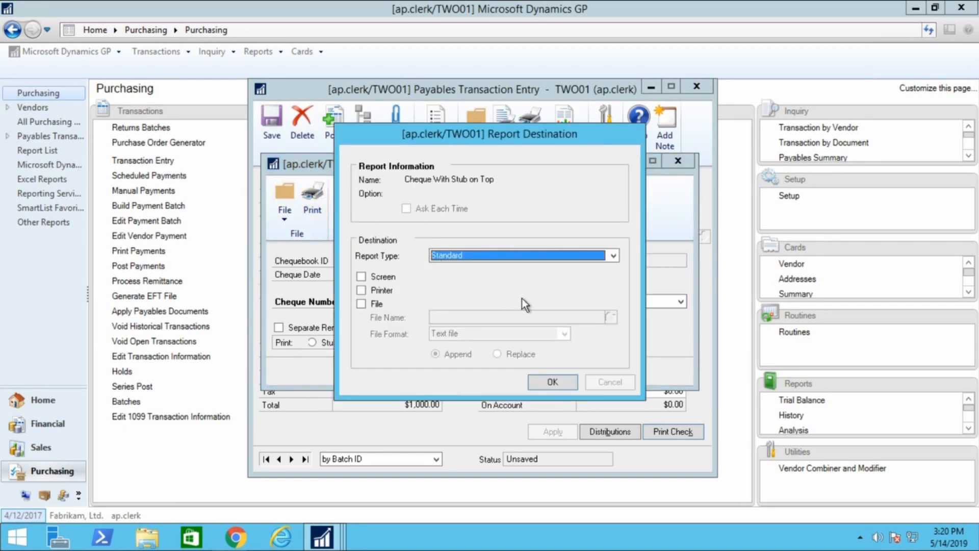
{"action": "left_click", "coordinate": [384, 276]}
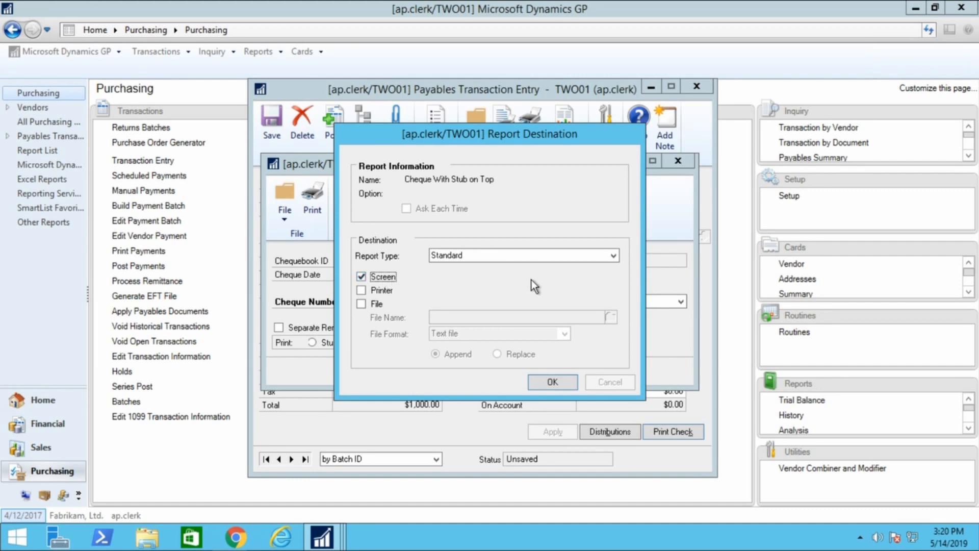
{"action": "left_click", "coordinate": [556, 381]}
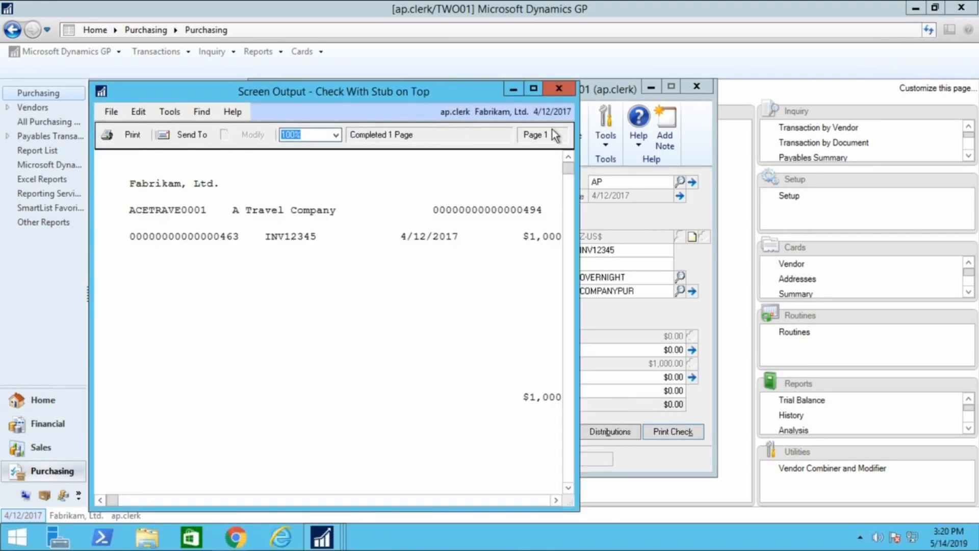
{"action": "left_click", "coordinate": [533, 88]}
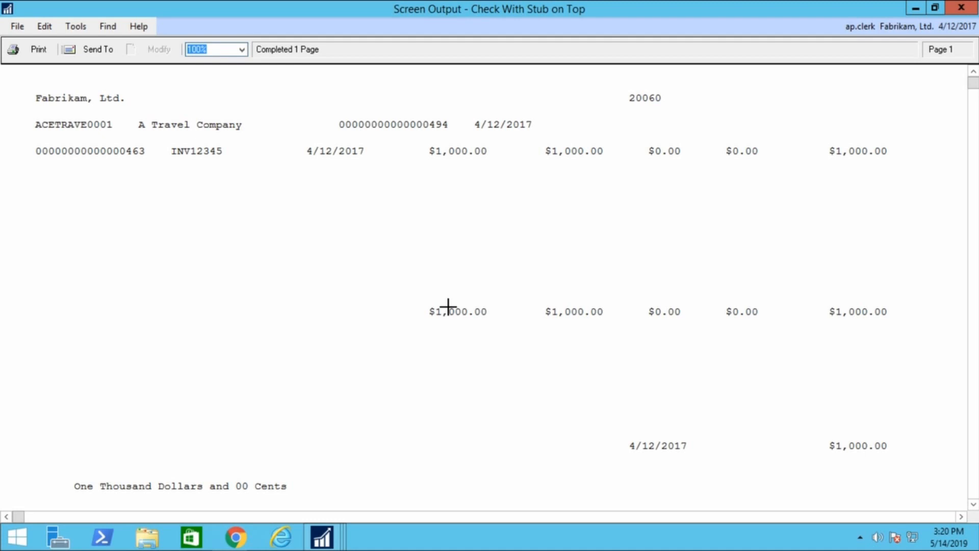
{"action": "left_click", "coordinate": [961, 7]}
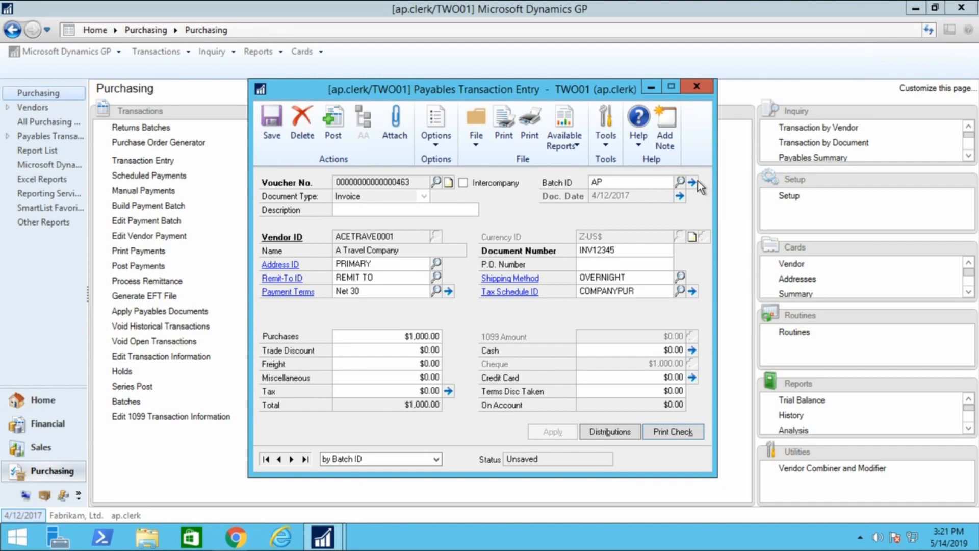
- Bring up the entry window for batch AP, save the paid invoice and close the transaction entry window
{"action": "left_click", "coordinate": [693, 182]}
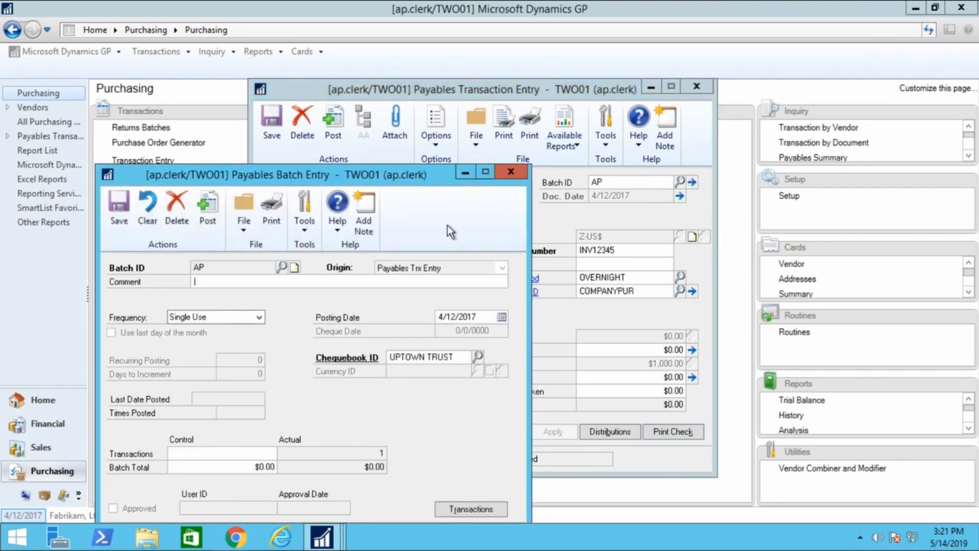
{"action": "left_click_drag", "start_coordinate": [383, 176], "coordinate": [482, 128]}
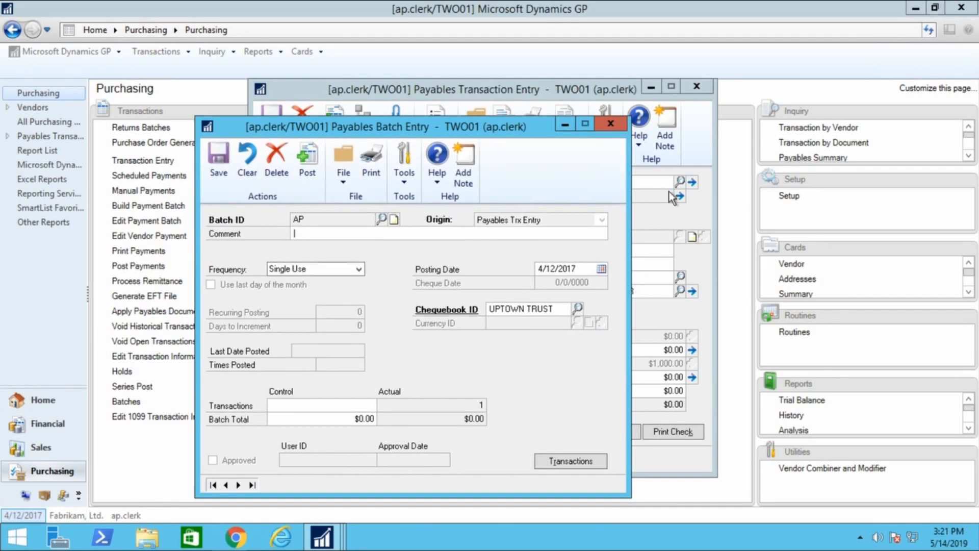
{"action": "left_click", "coordinate": [553, 90]}
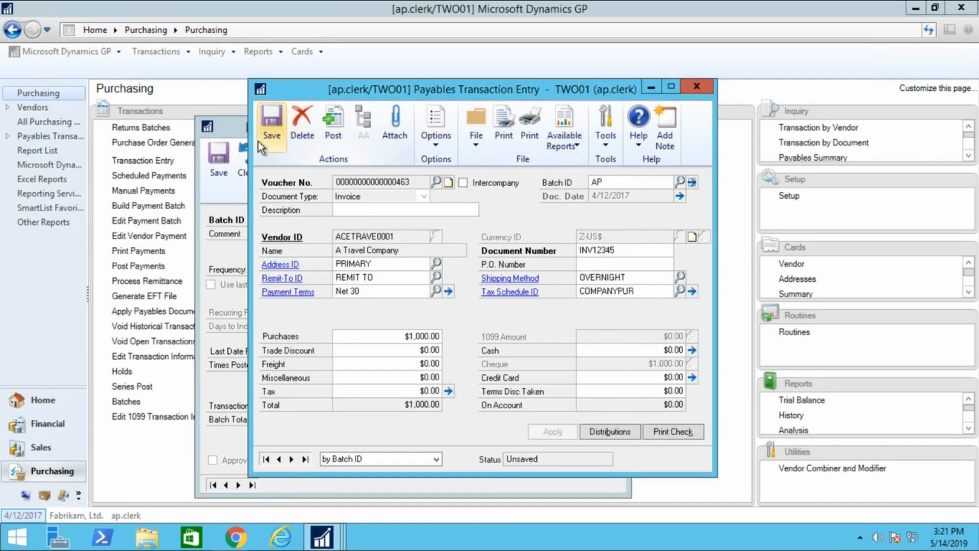
{"action": "left_click", "coordinate": [271, 135]}
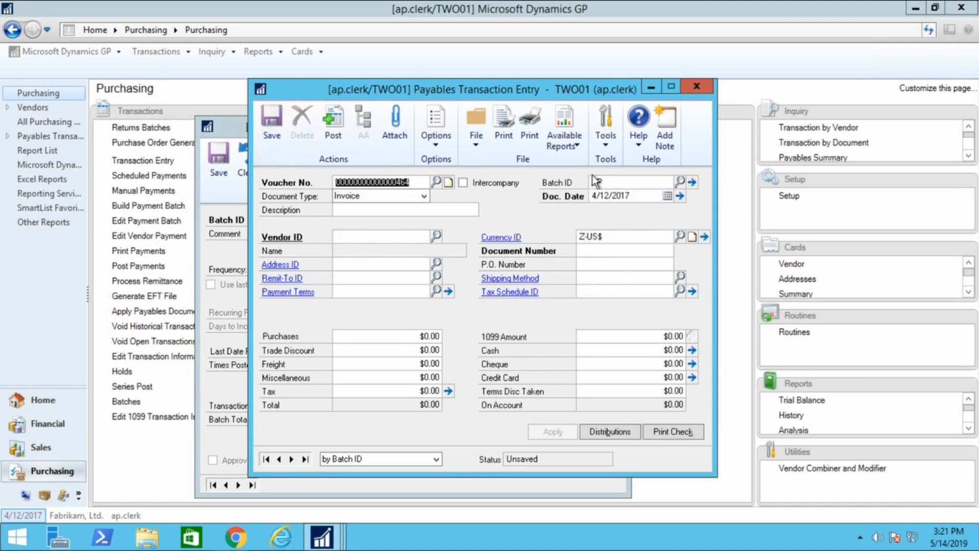
{"action": "left_click", "coordinate": [698, 87]}
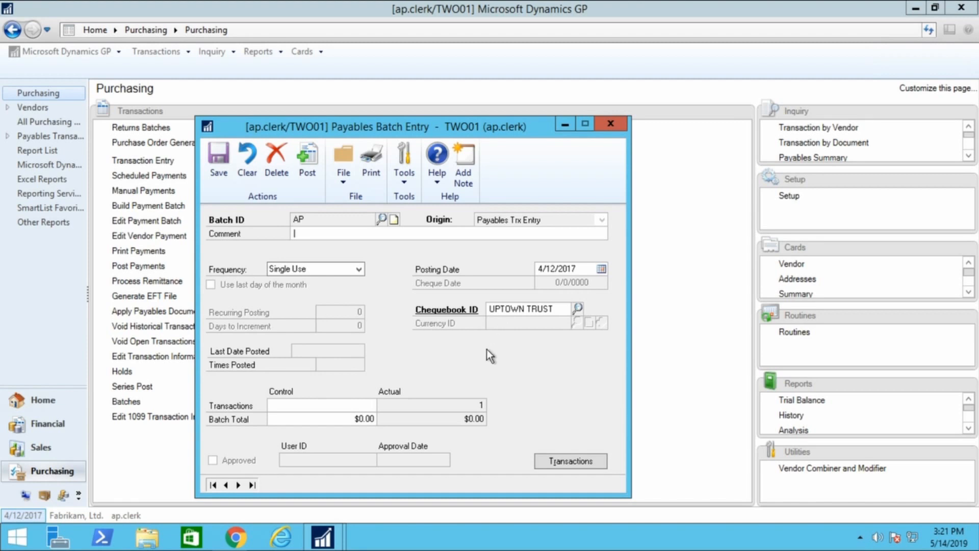
- Post batch AP, skip all posting reports and close the batch entry window
{"action": "left_click", "coordinate": [308, 157]}
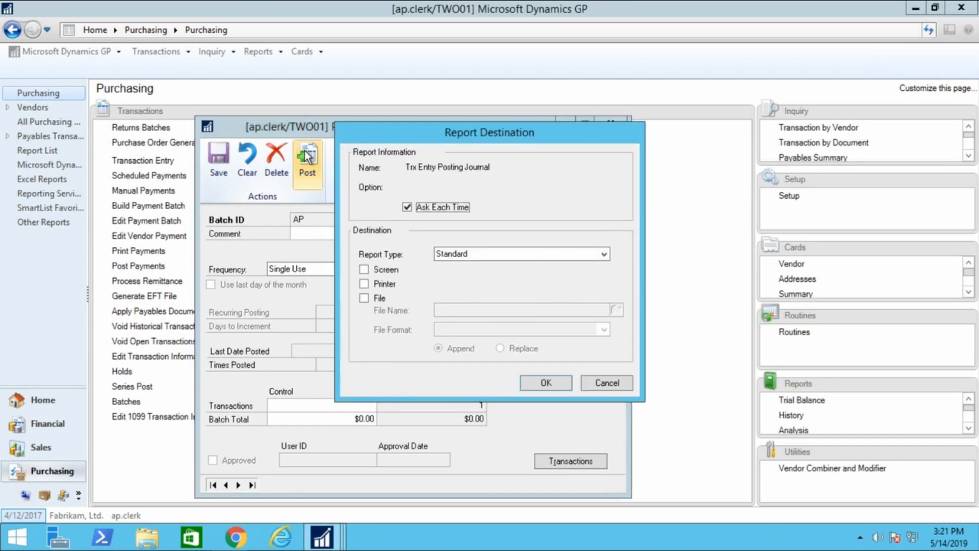
{"action": "left_click", "coordinate": [614, 387]}
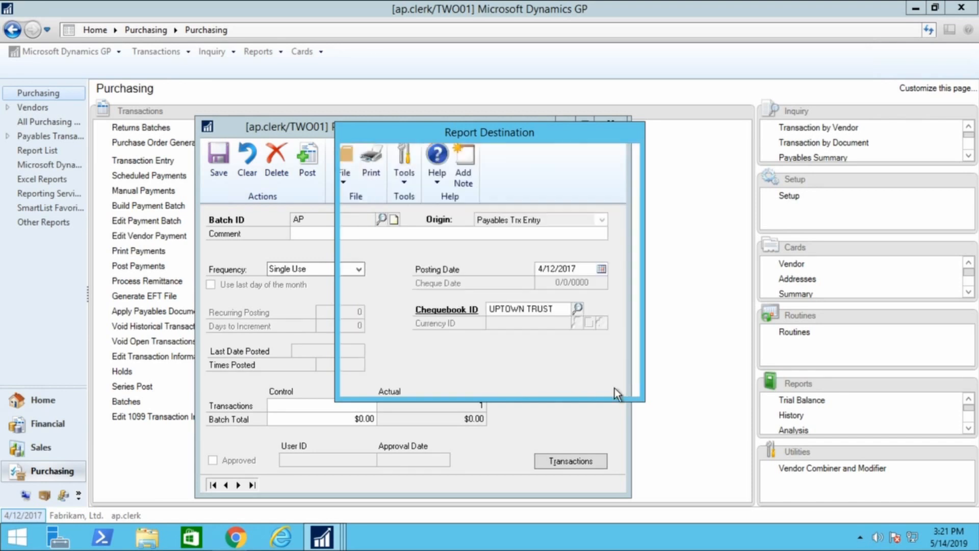
{"action": "left_click", "coordinate": [614, 388]}
{"action": "left_click", "coordinate": [614, 388]}
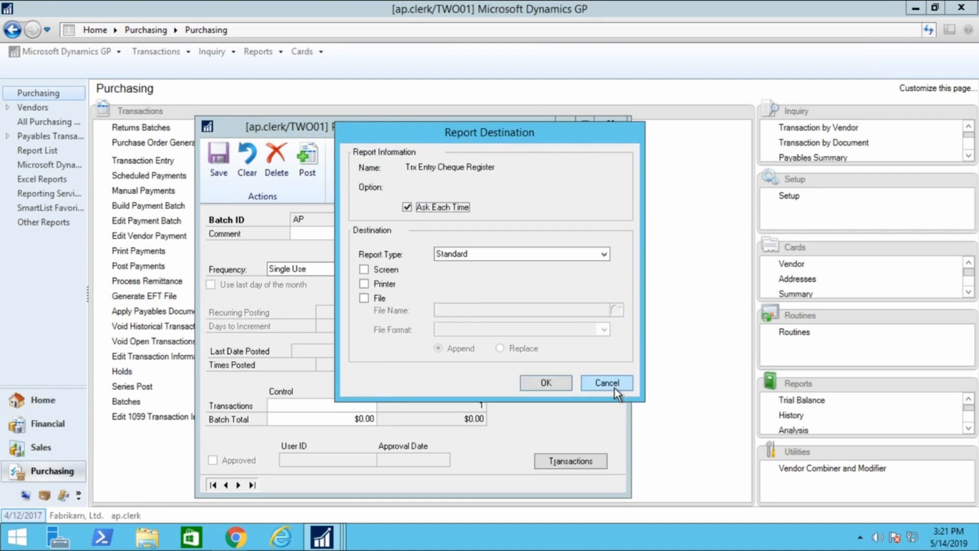
{"action": "left_click", "coordinate": [614, 387]}
{"action": "left_click", "coordinate": [614, 387]}
{"action": "left_click", "coordinate": [615, 387]}
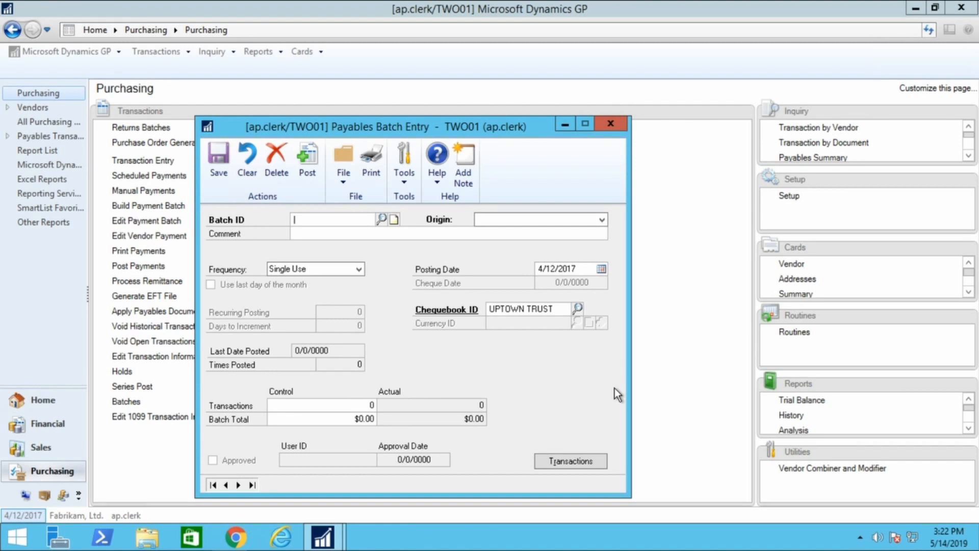
{"action": "left_click", "coordinate": [610, 124]}
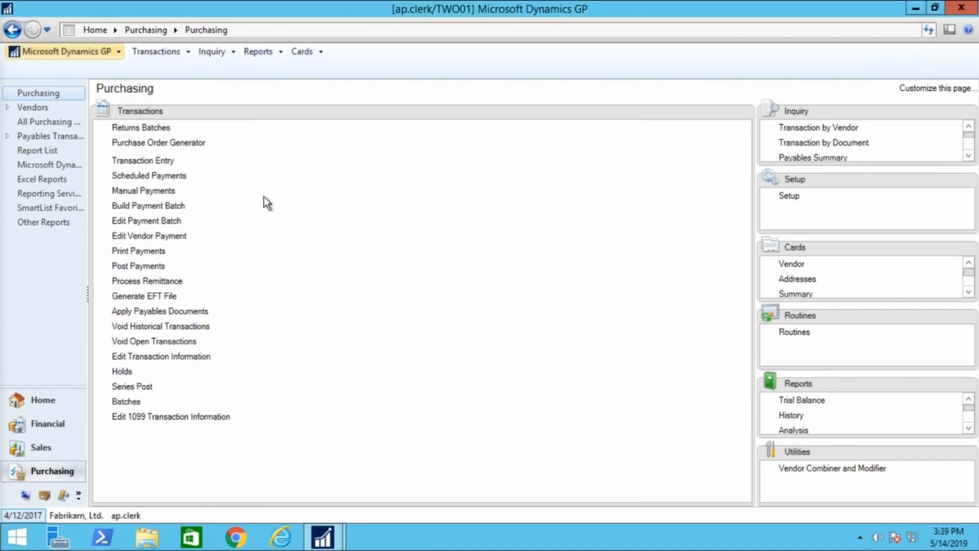
- Start a manual payment for vendor ACETRAVE0001 and switch its payment method through Cash, Credit Card and EFT
{"action": "left_click", "coordinate": [155, 191]}
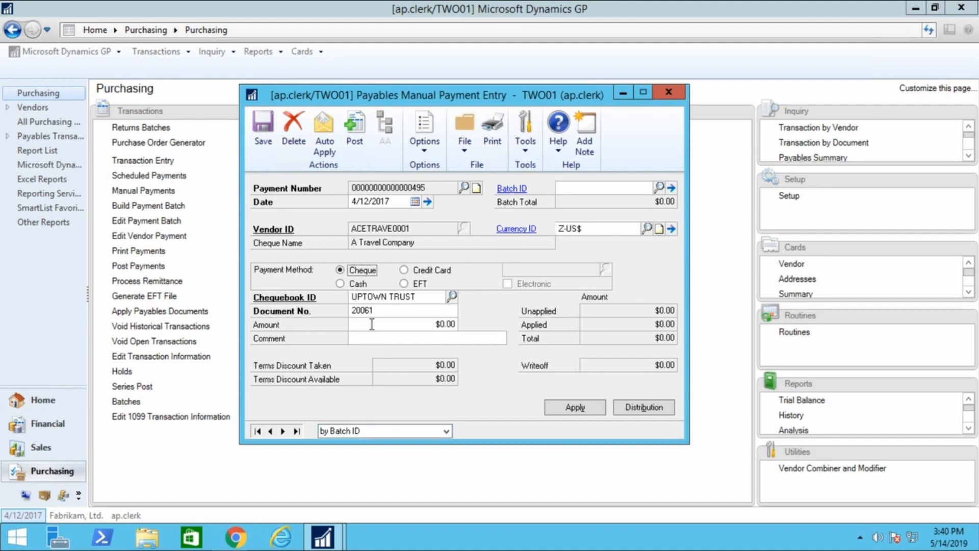
{"action": "left_click", "coordinate": [357, 283]}
{"action": "left_click", "coordinate": [415, 269]}
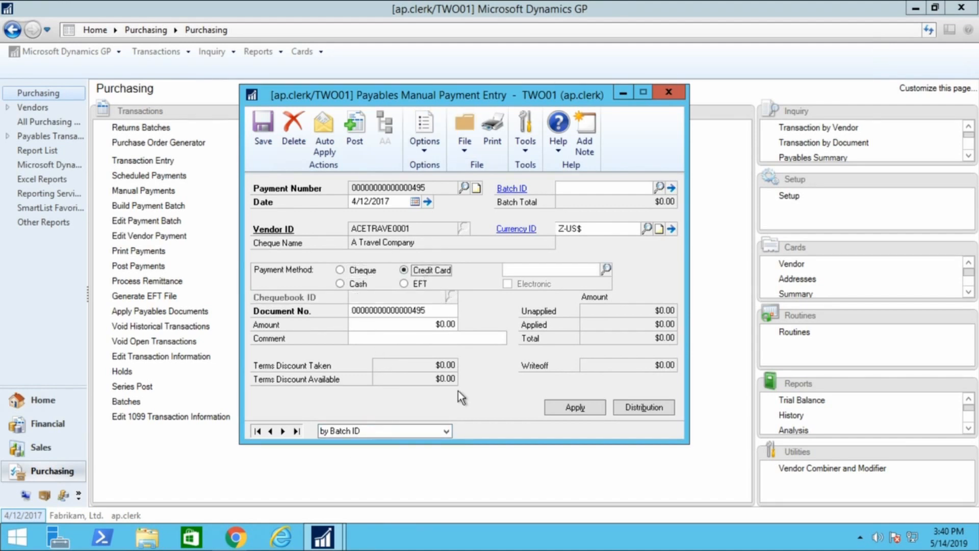
{"action": "left_click", "coordinate": [405, 284]}
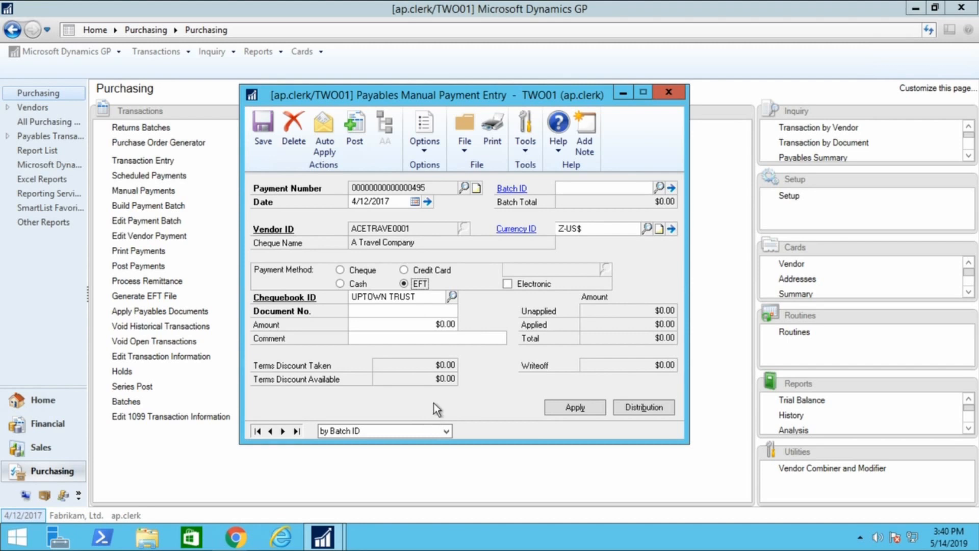
- Set the manual payment's payment method back to Cheque
{"action": "left_click", "coordinate": [342, 270]}
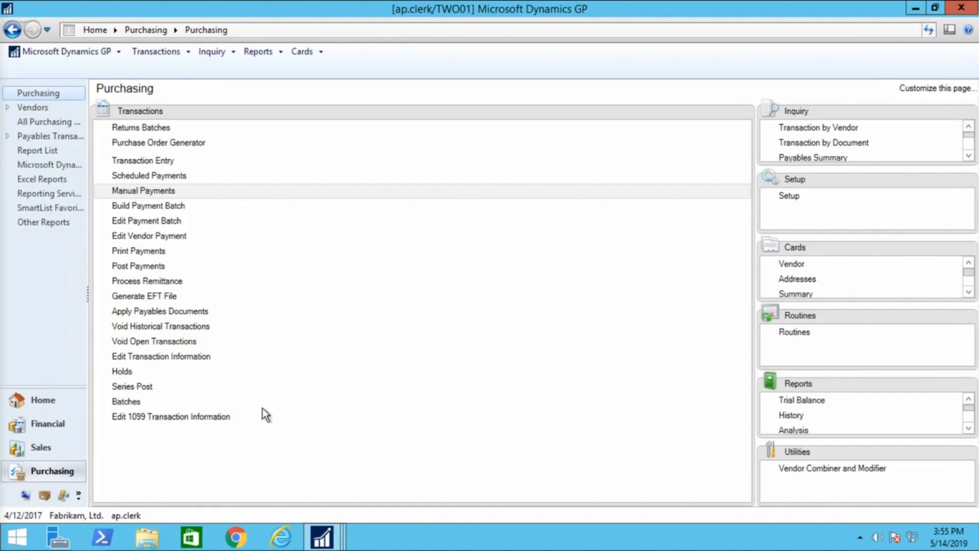
- Start a new payables batch with the ID TEST and set its origin to Computer Cheque
{"action": "left_click", "coordinate": [133, 402]}
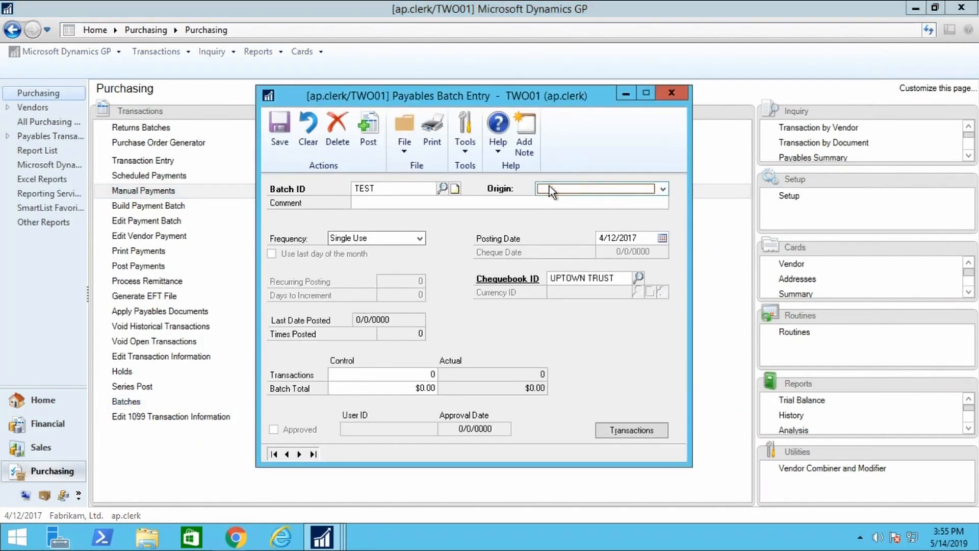
{"action": "left_click", "coordinate": [600, 190]}
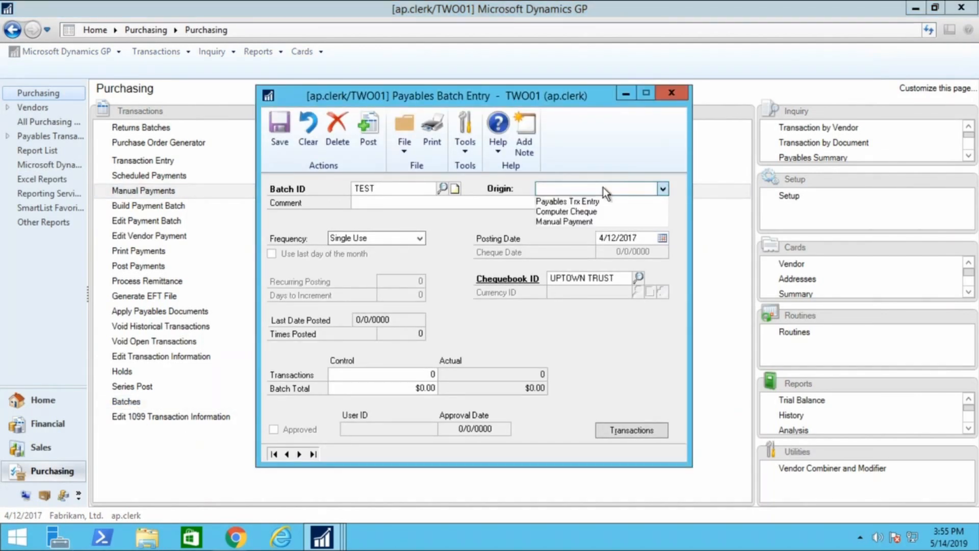
{"action": "left_click", "coordinate": [584, 211]}
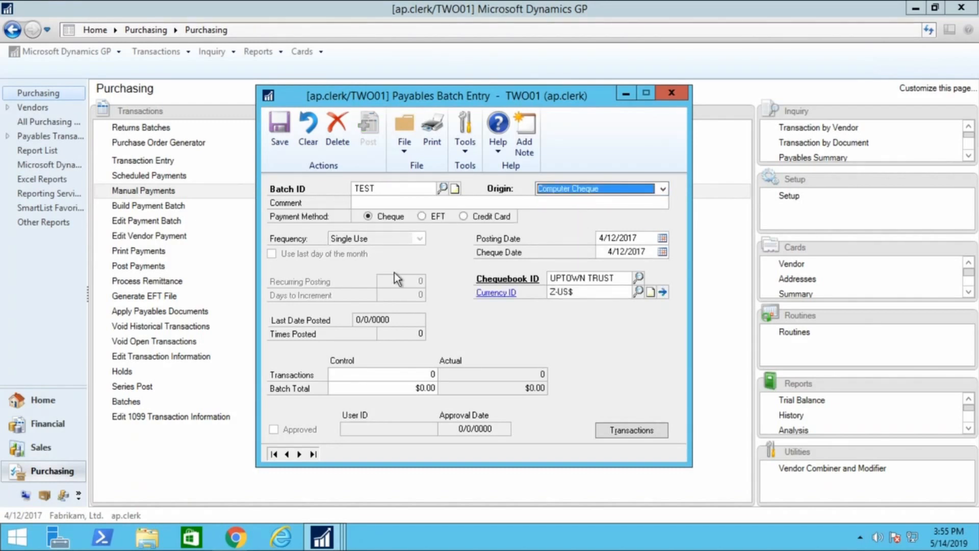
- Set batch TEST's payment method to Credit Card and choose AmericaCharge from the credit card lookup as its card name
{"action": "left_click", "coordinate": [466, 217]}
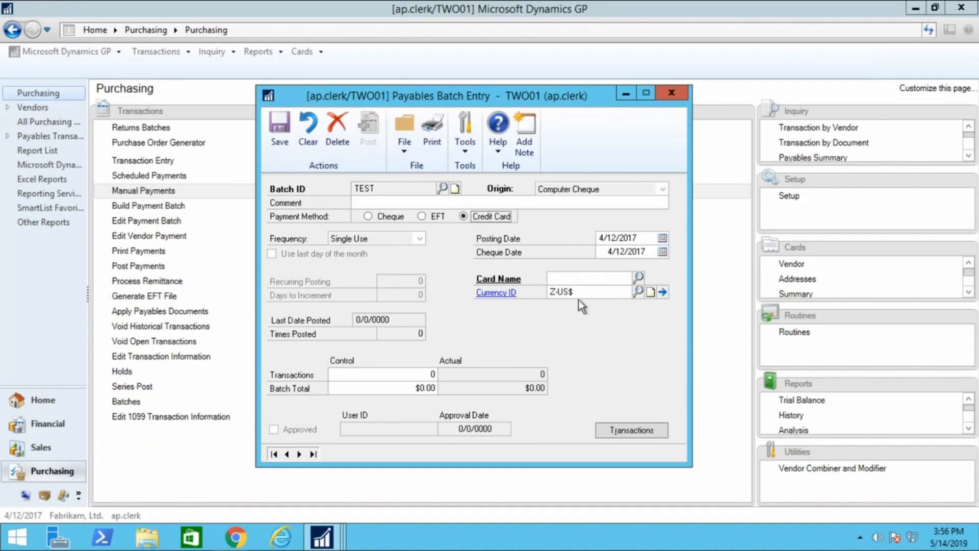
{"action": "left_click", "coordinate": [577, 280]}
{"action": "left_click", "coordinate": [639, 277]}
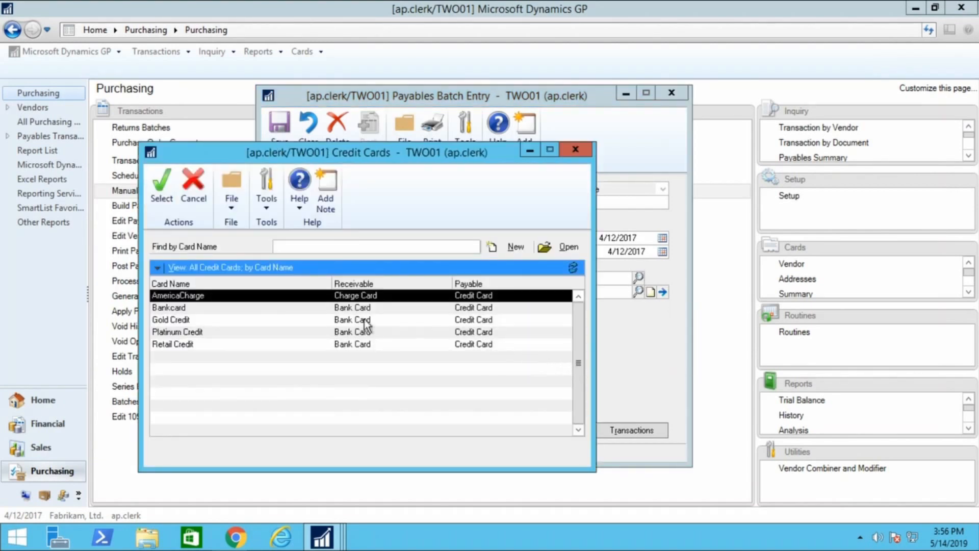
{"action": "left_click", "coordinate": [164, 192]}
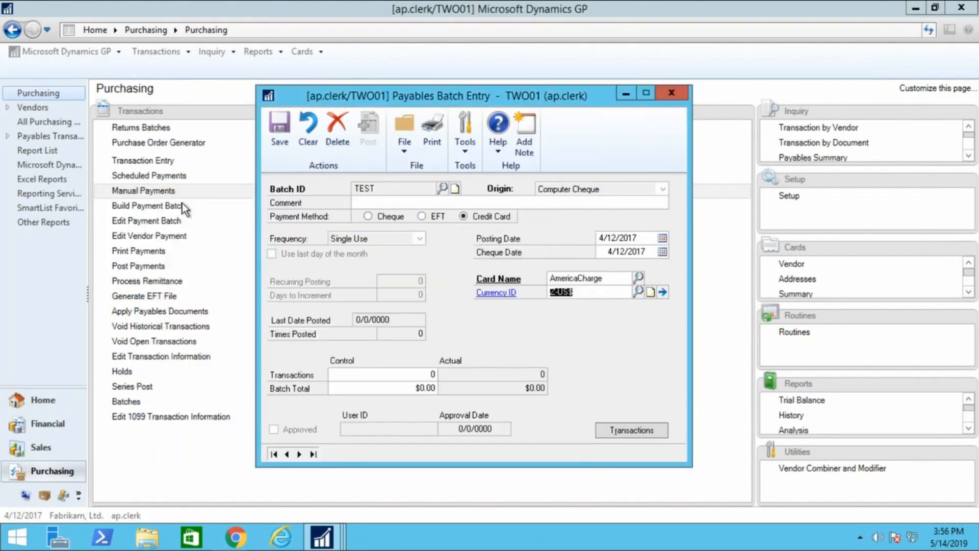